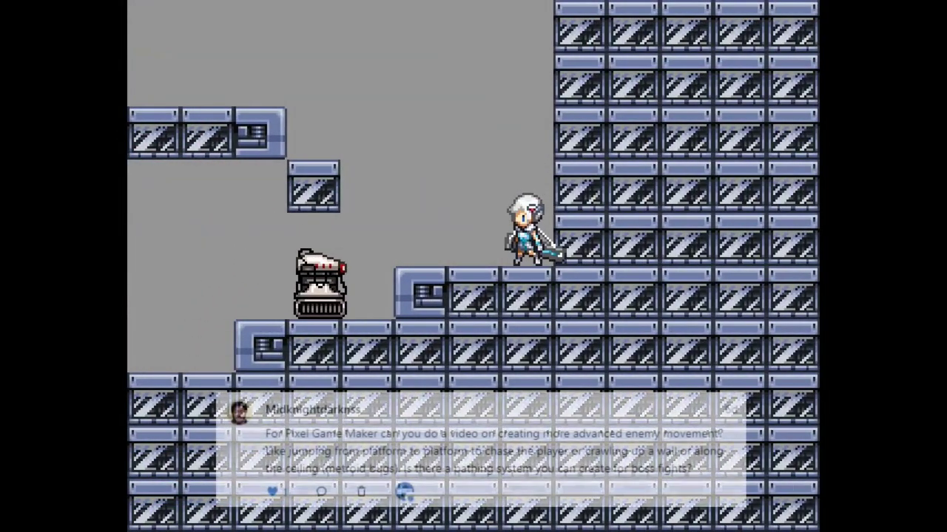
Step: Jump up onto the higher platforms and move left until the enemy reaches the player
{"action": "key", "text": "space"}
{"action": "key", "text": "Left"}
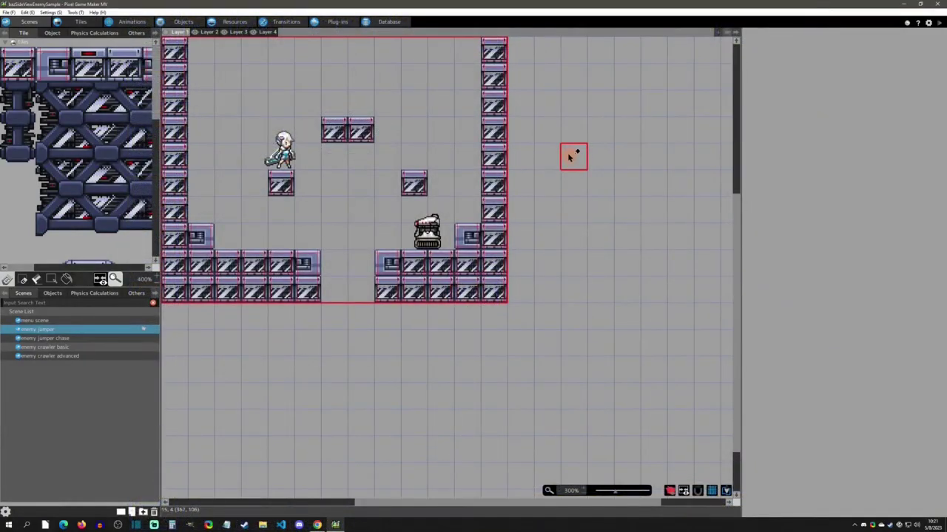
{"action": "left_click", "coordinate": [317, 524]}
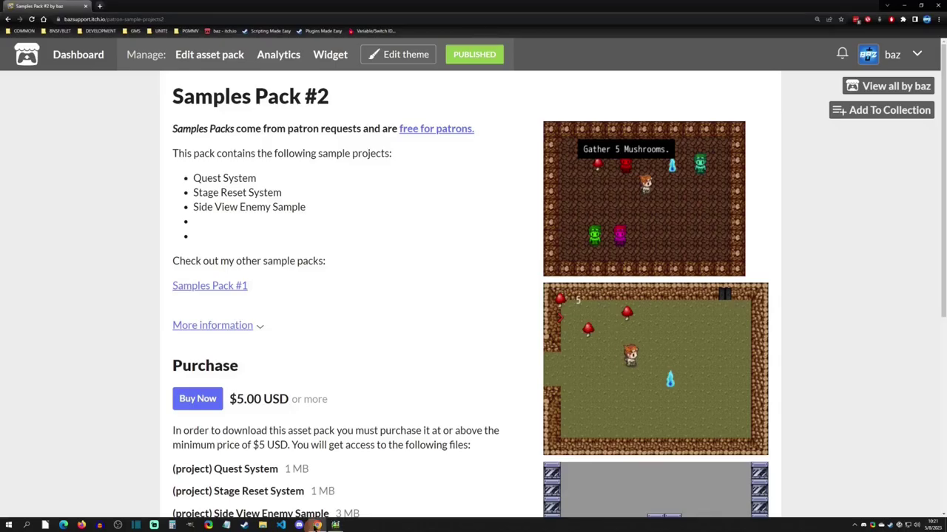
{"action": "left_click_drag", "start_coordinate": [172, 96], "coordinate": [335, 102]}
{"action": "left_click_drag", "start_coordinate": [193, 207], "coordinate": [332, 209]}
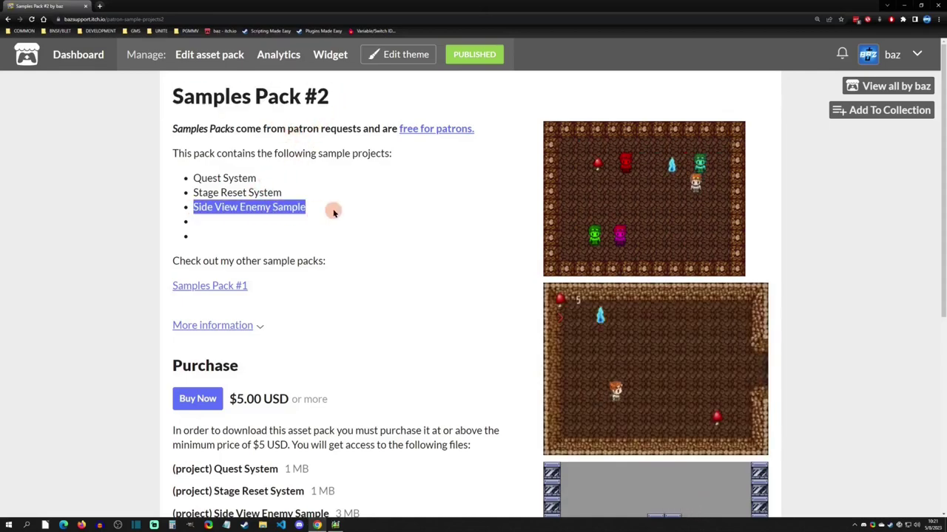
{"action": "left_click", "coordinate": [323, 215]}
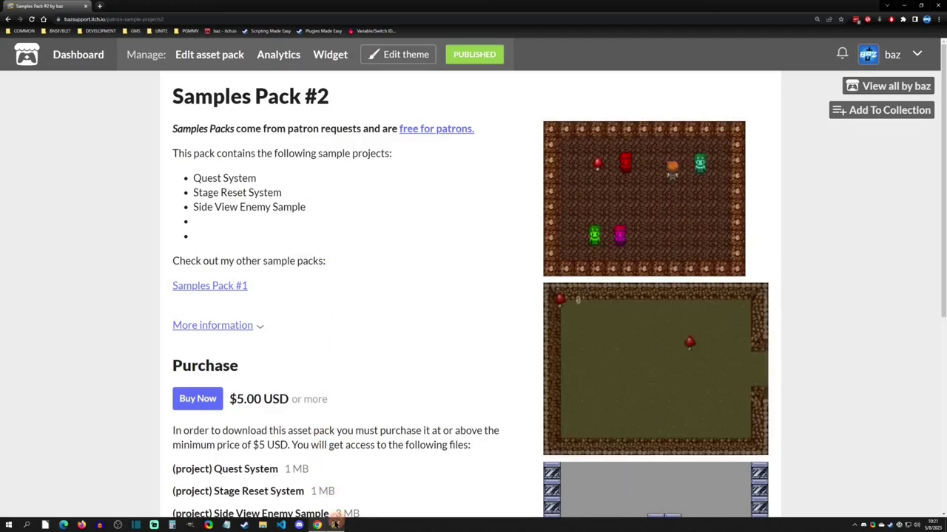
{"action": "left_click", "coordinate": [335, 525]}
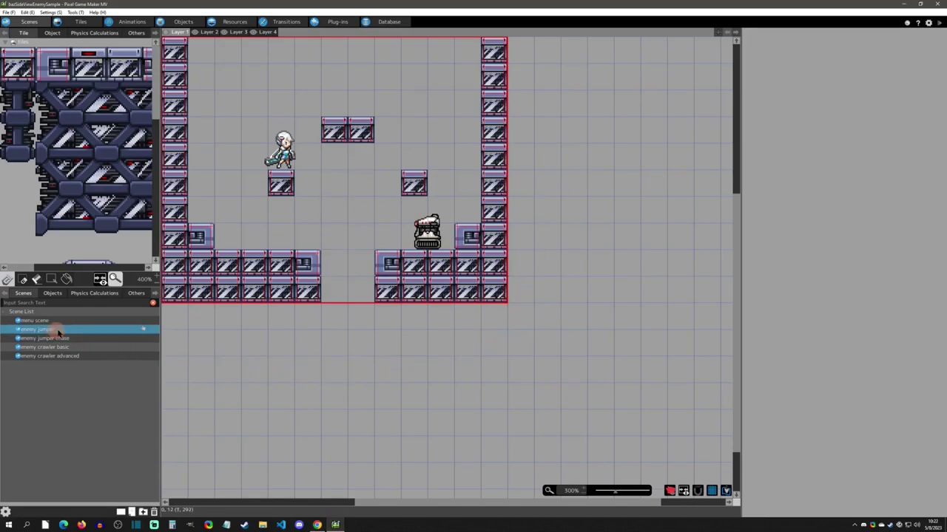
Step: Preview the chase, crawler basic and crawler advanced scenes, then test-play enemy jumper
{"action": "left_click", "coordinate": [78, 339]}
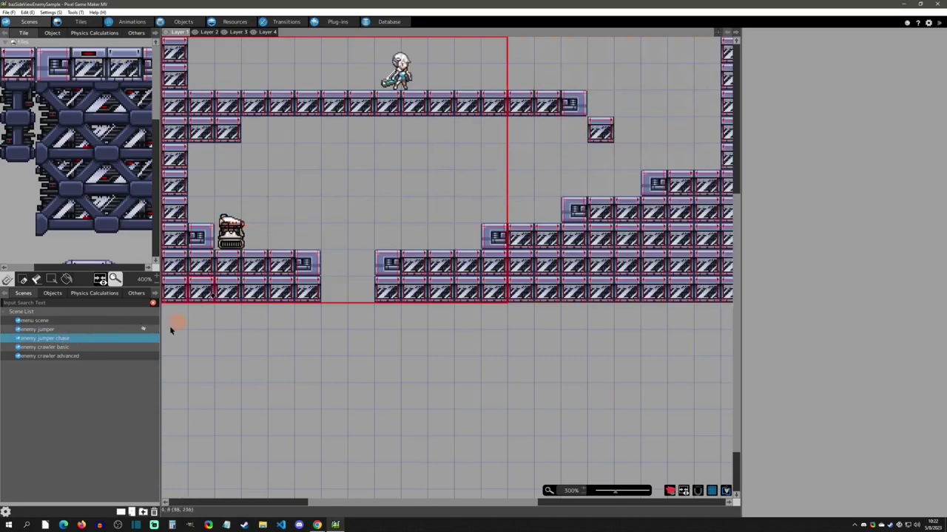
{"action": "left_click", "coordinate": [74, 347]}
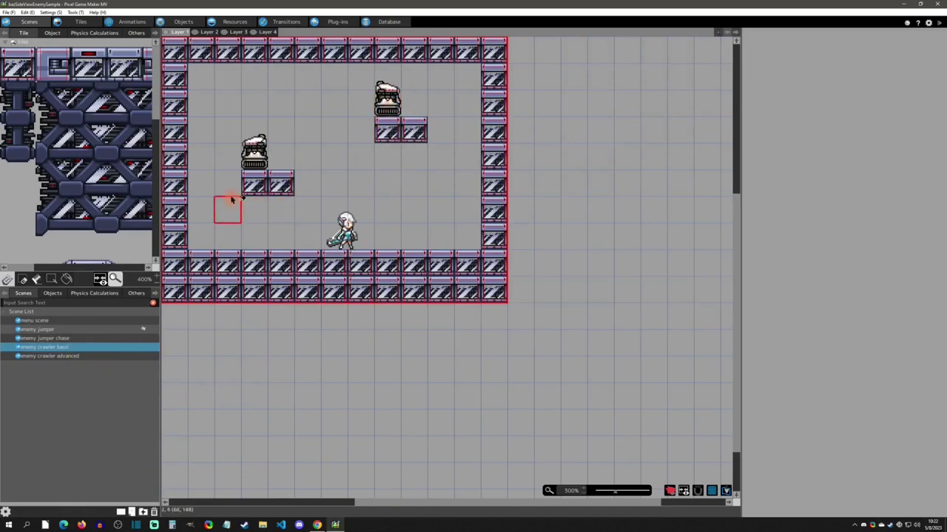
{"action": "left_click", "coordinate": [68, 356]}
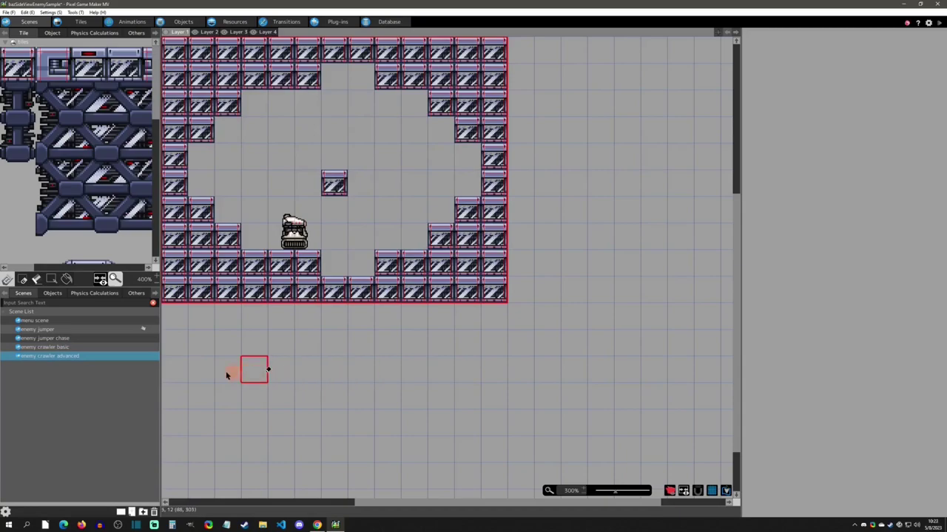
{"action": "left_click", "coordinate": [74, 330]}
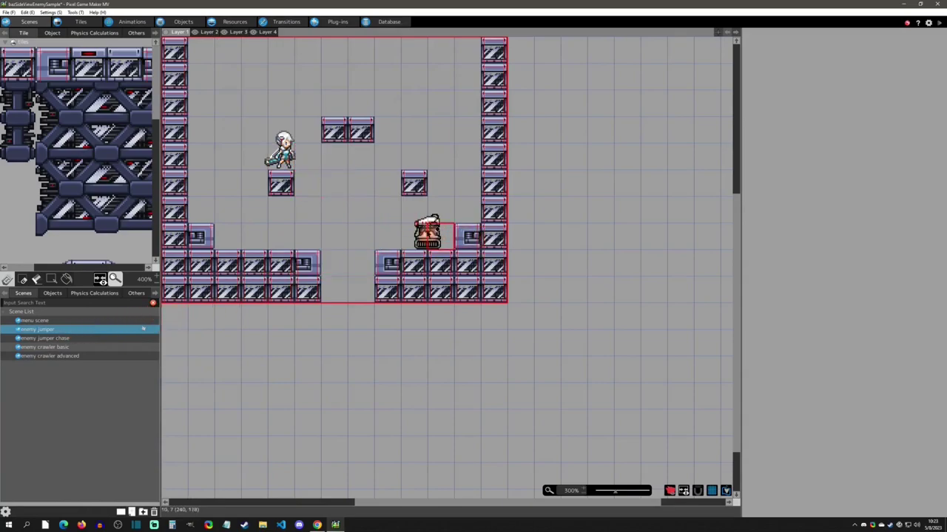
{"action": "left_click", "coordinate": [940, 22]}
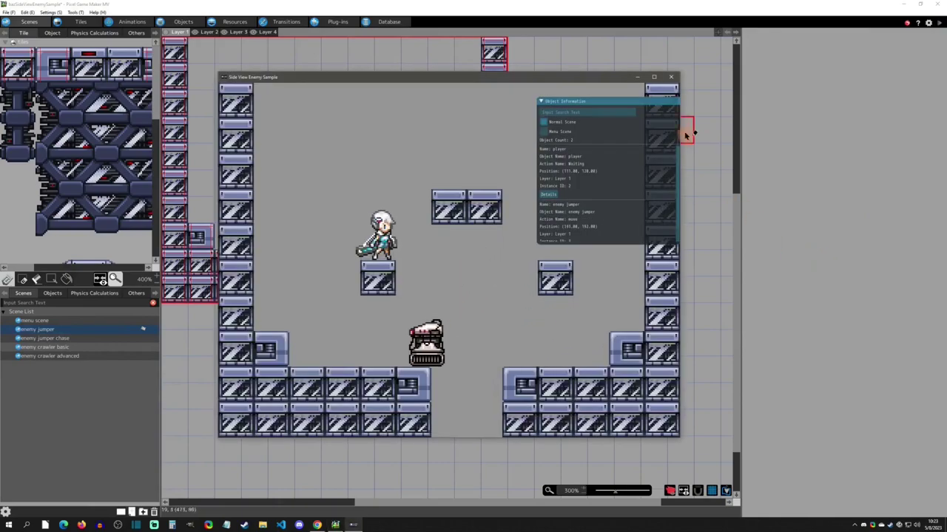
Step: Hide the Object Information panel, watch the enemy patrol, close the test play, and list placed objects
{"action": "left_click", "coordinate": [649, 101]}
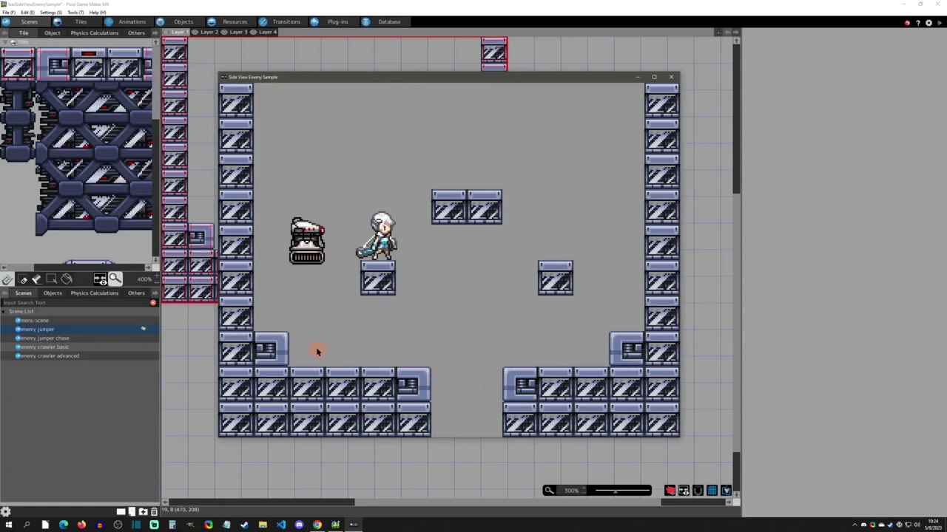
{"action": "left_click", "coordinate": [672, 79]}
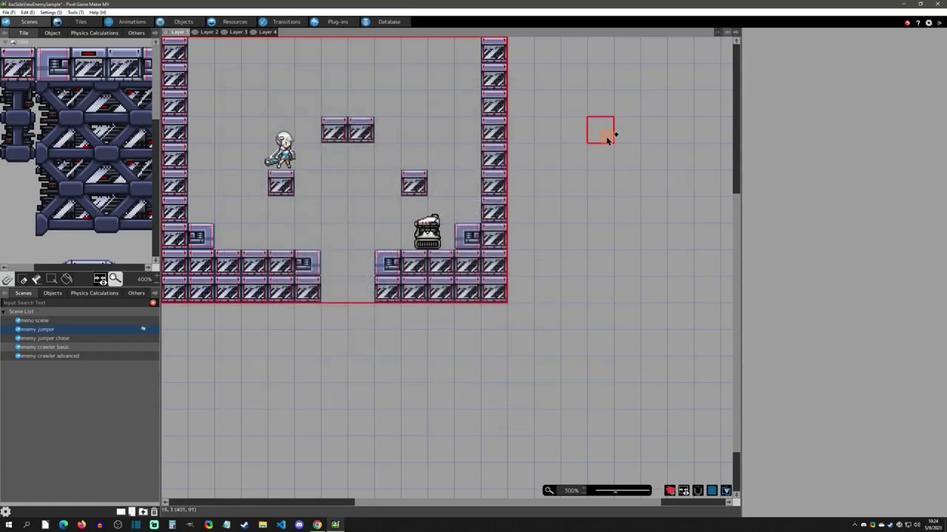
{"action": "left_click", "coordinate": [52, 33]}
Step: Open the placed enemy jumper robot's base object for editing
{"action": "left_click", "coordinate": [426, 230]}
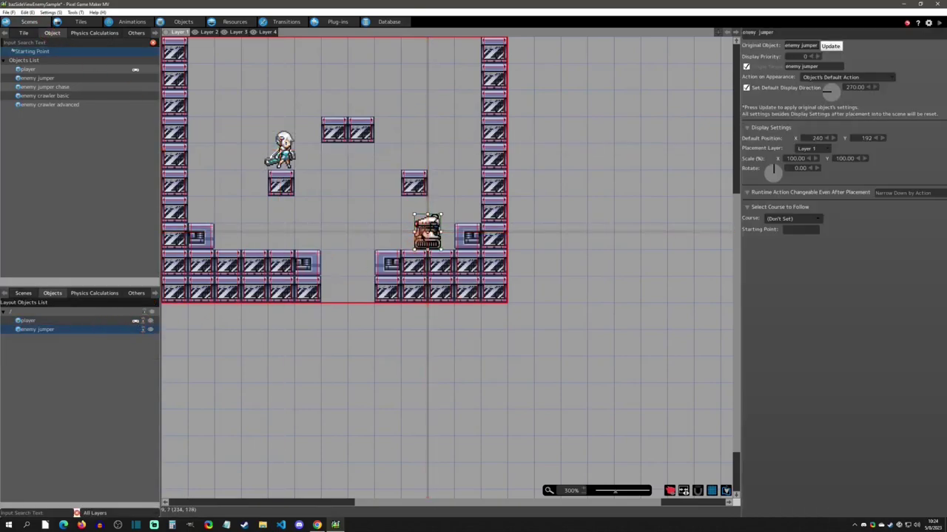
{"action": "right_click", "coordinate": [422, 233]}
{"action": "left_click", "coordinate": [516, 327]}
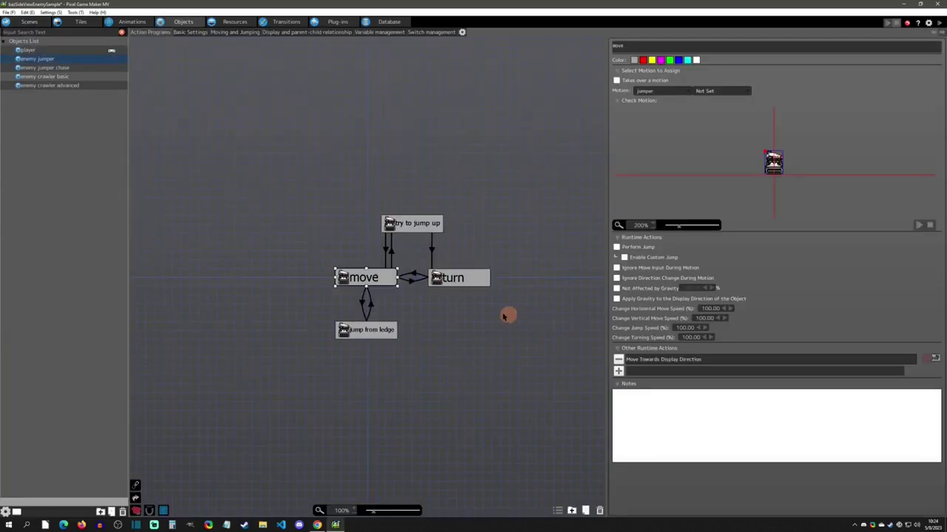
Step: Inspect the move, turn, try to jump up and jump from ledge actions, plus the move–jump from ledge link
{"action": "left_click", "coordinate": [673, 363]}
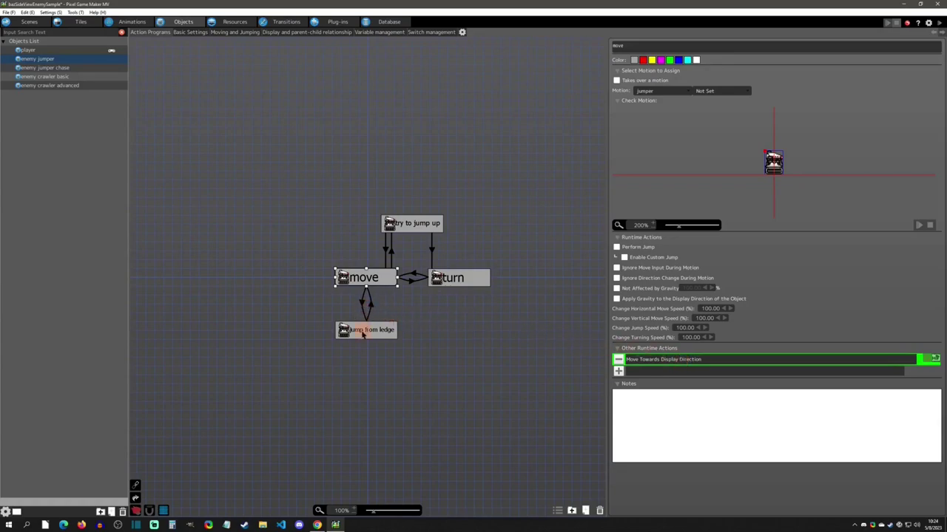
{"action": "left_click", "coordinate": [453, 287]}
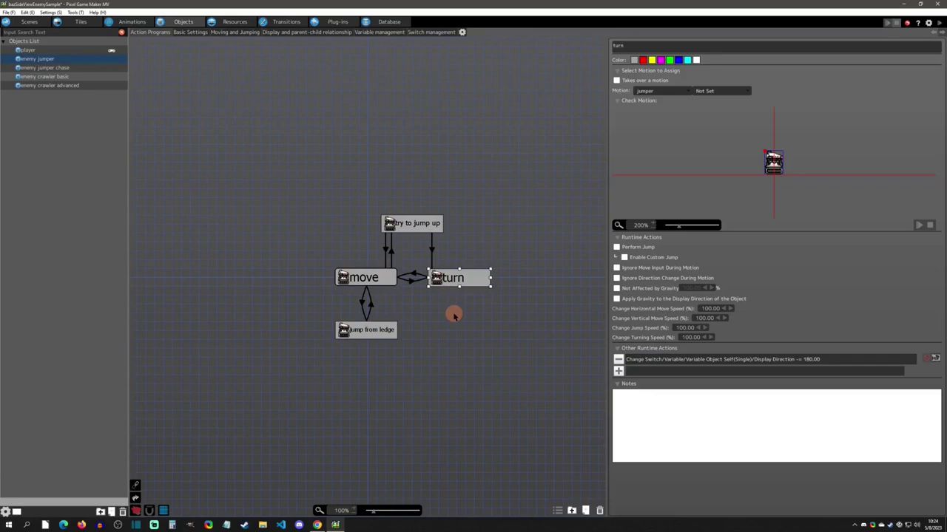
{"action": "left_click", "coordinate": [408, 222]}
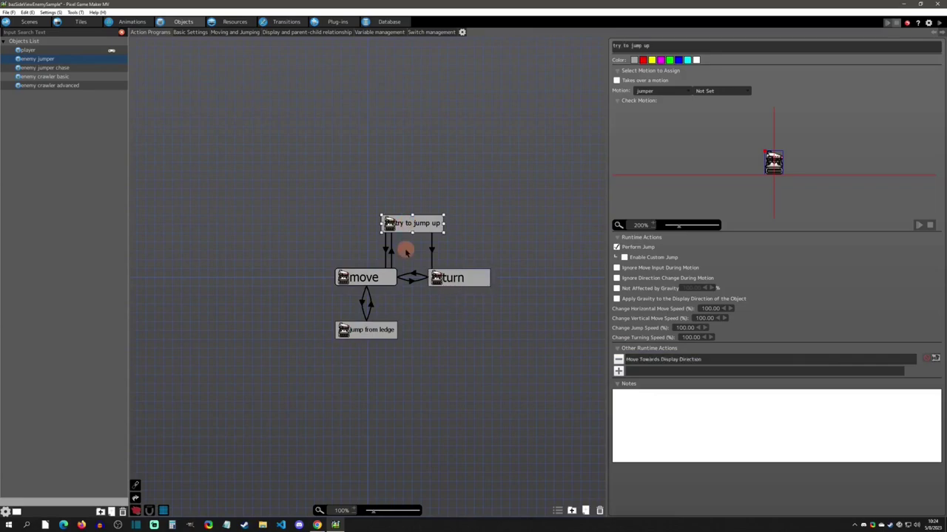
{"action": "left_click", "coordinate": [380, 332]}
{"action": "left_click", "coordinate": [363, 303]}
Step: Review the wall-contact condition with downward direction and confirm it with OK
{"action": "double_click", "coordinate": [737, 191]}
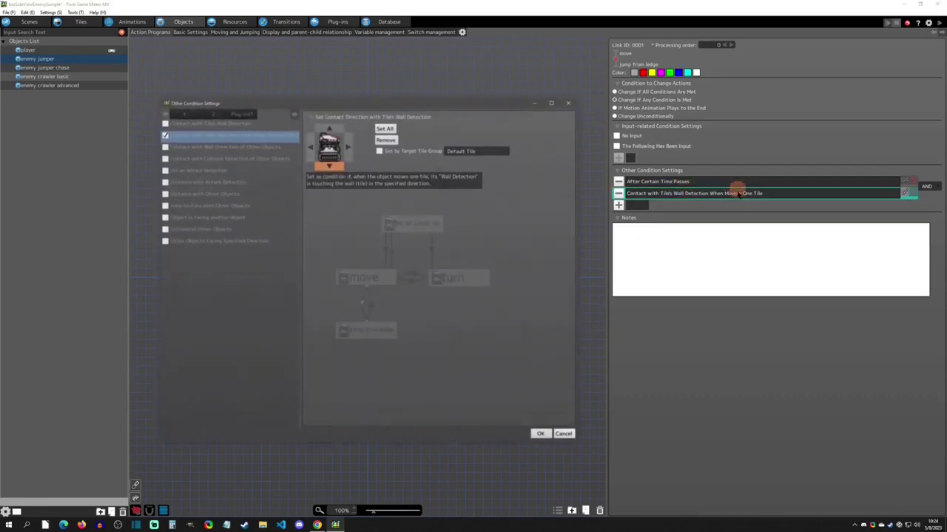
{"action": "left_click_drag", "start_coordinate": [300, 185], "coordinate": [316, 186]}
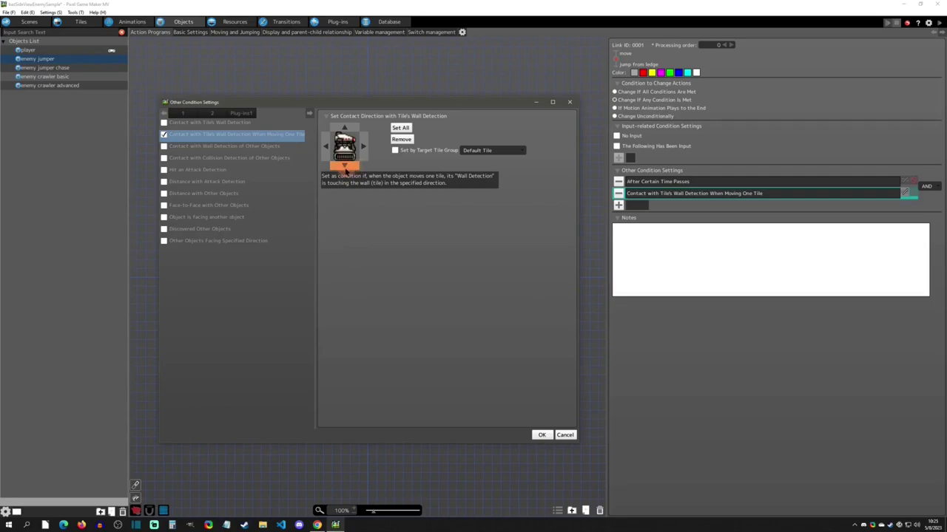
{"action": "left_click", "coordinate": [541, 435]}
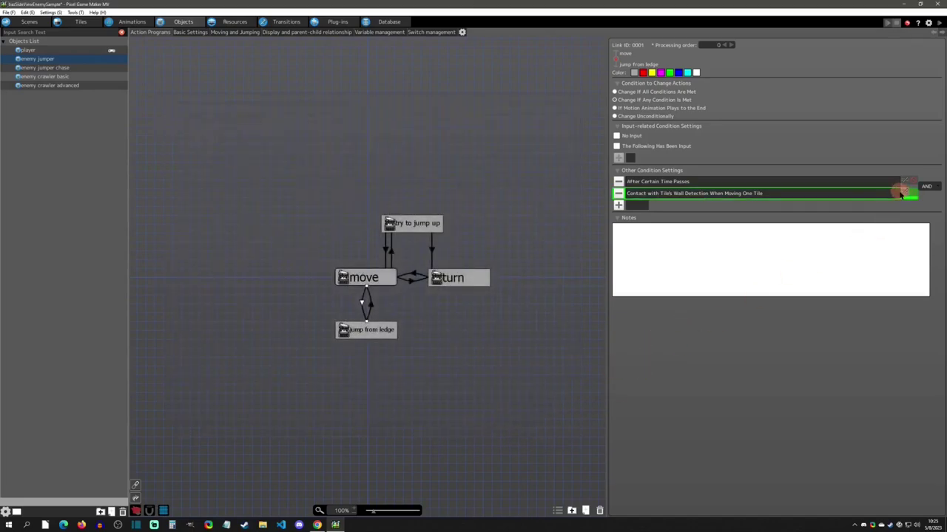
Step: Check the level map, then inspect jump from ledge's runtime action and its tile-wall link back to move
{"action": "left_click", "coordinate": [28, 22]}
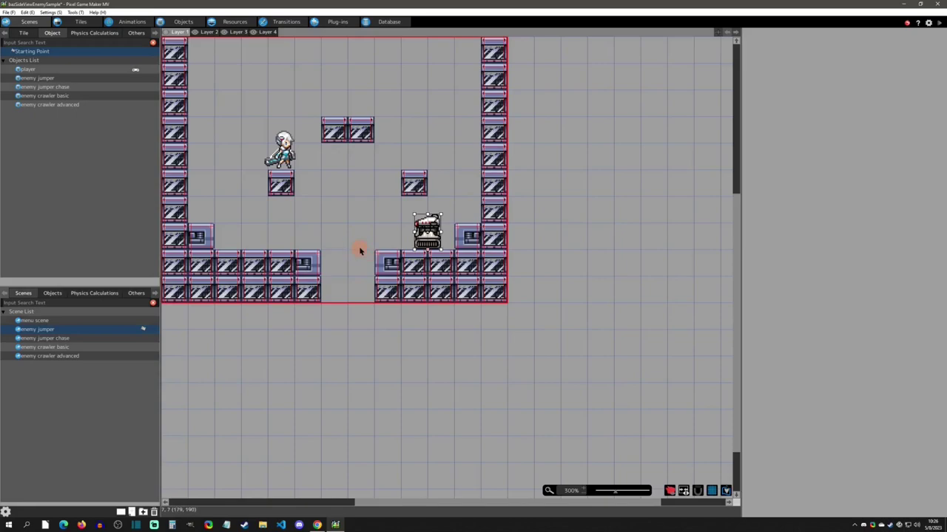
{"action": "left_click", "coordinate": [175, 24]}
{"action": "left_click", "coordinate": [370, 332]}
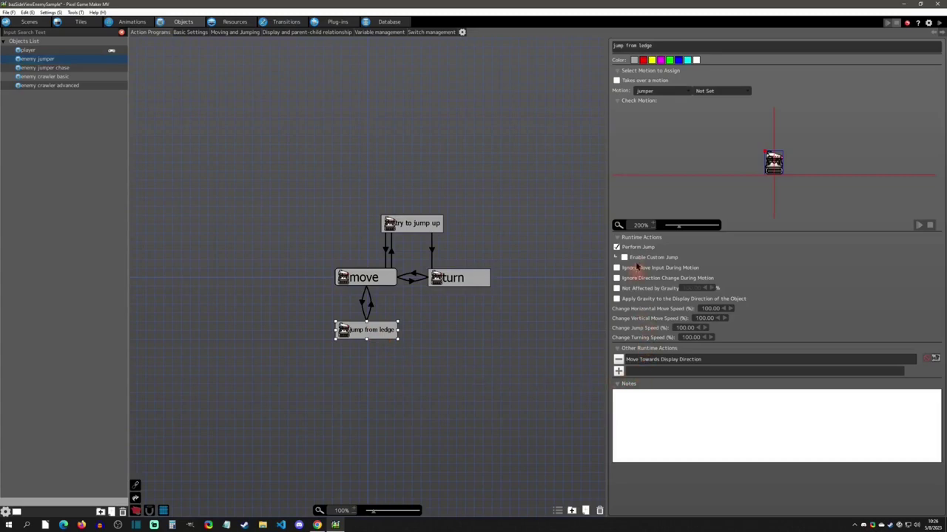
{"action": "left_click", "coordinate": [647, 360]}
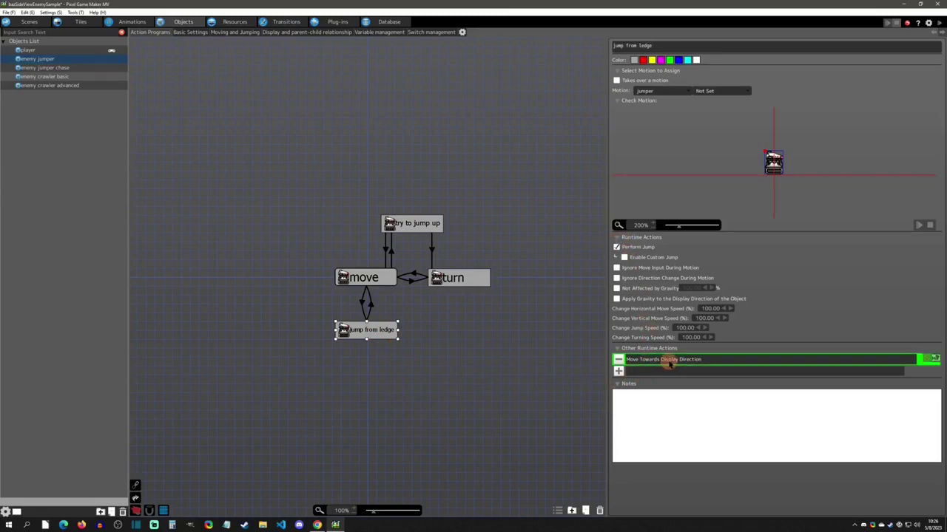
{"action": "left_click", "coordinate": [371, 305]}
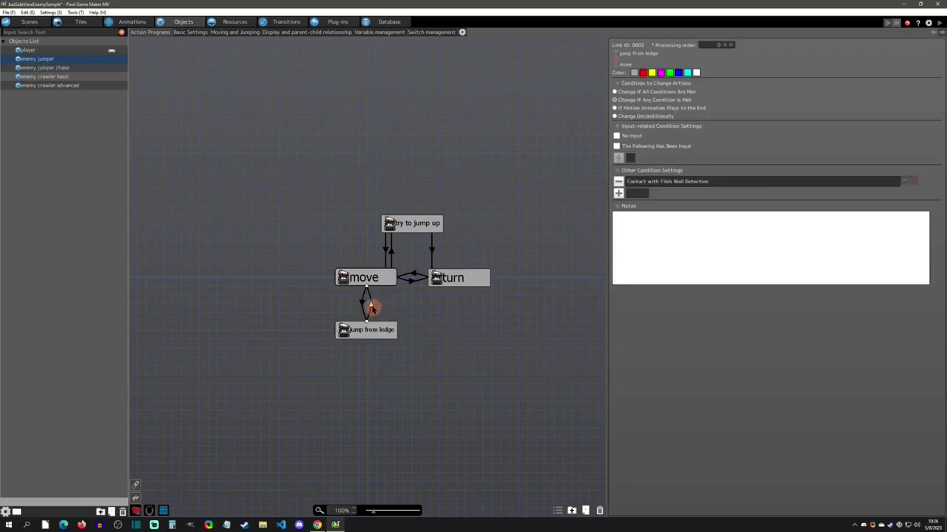
Step: View the tile wall contact condition, then show try to jump up's jump-while-moving settings
{"action": "double_click", "coordinate": [691, 181]}
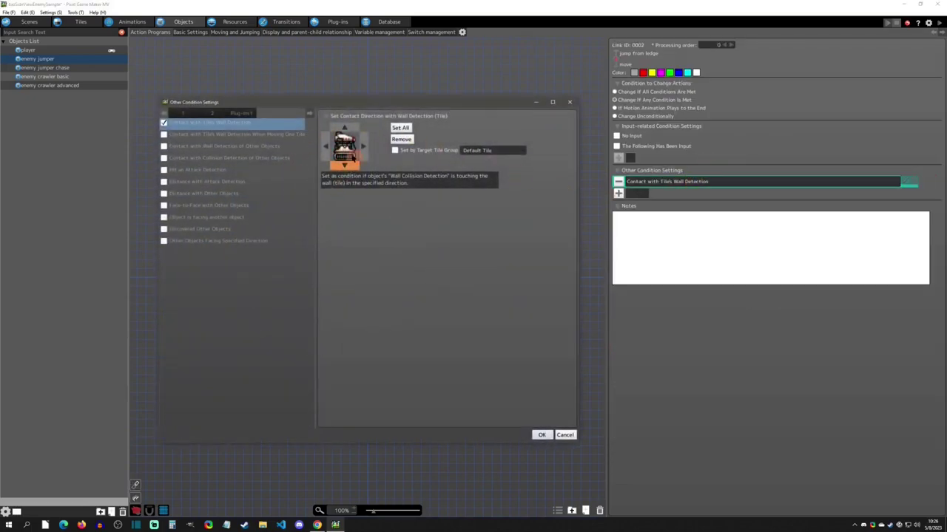
{"action": "left_click", "coordinate": [569, 101]}
{"action": "left_click", "coordinate": [361, 277]}
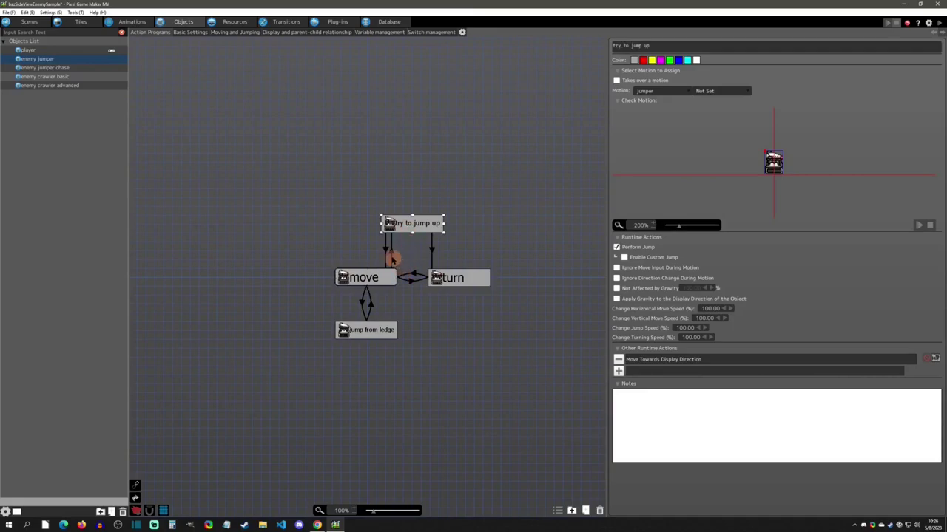
Step: Select the move-to-turn link and review its tile wall contact condition
{"action": "left_click", "coordinate": [433, 278]}
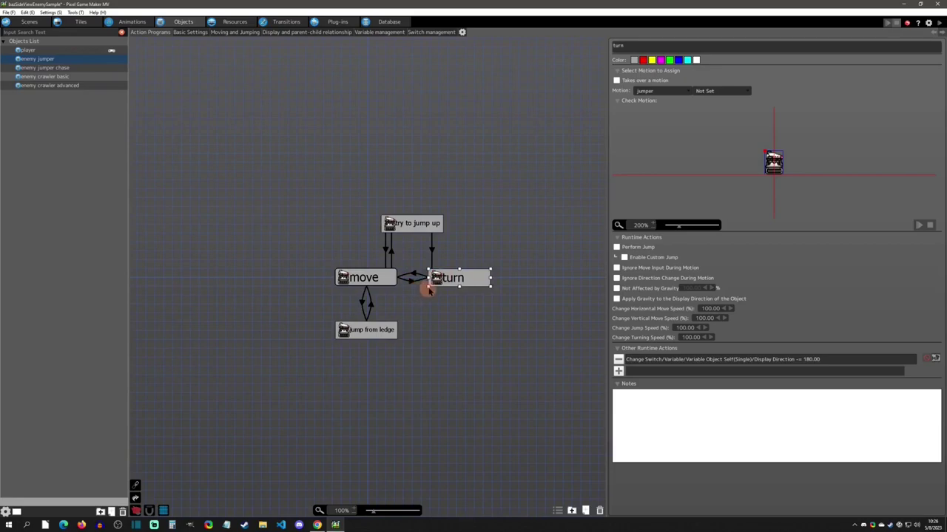
{"action": "left_click", "coordinate": [412, 281]}
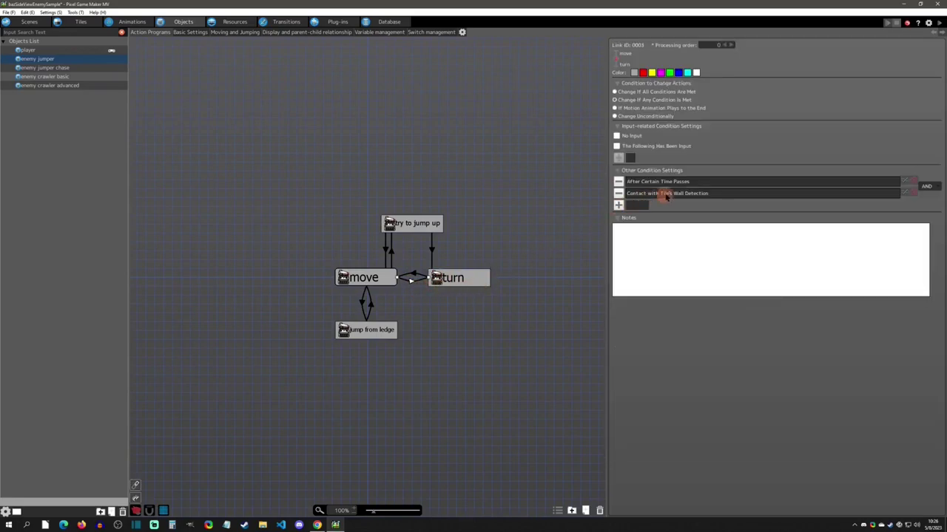
{"action": "double_click", "coordinate": [687, 193]}
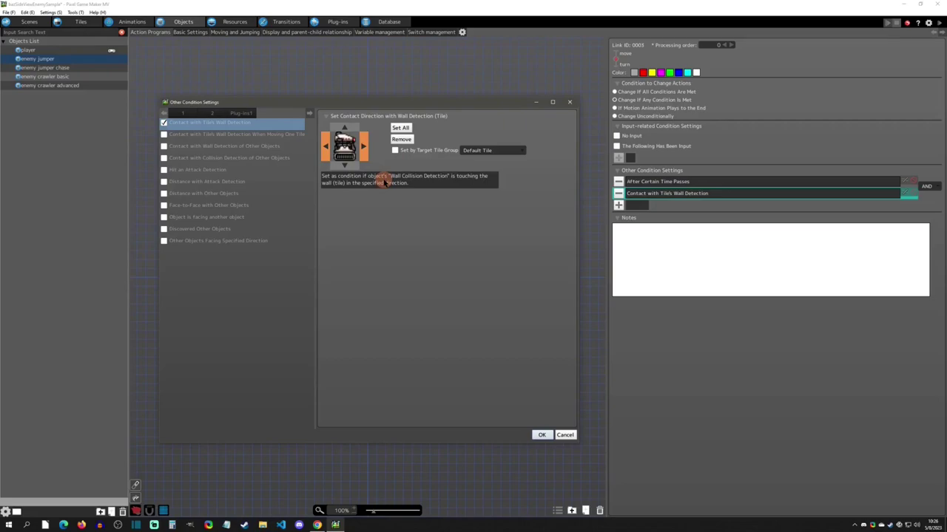
{"action": "left_click", "coordinate": [570, 101]}
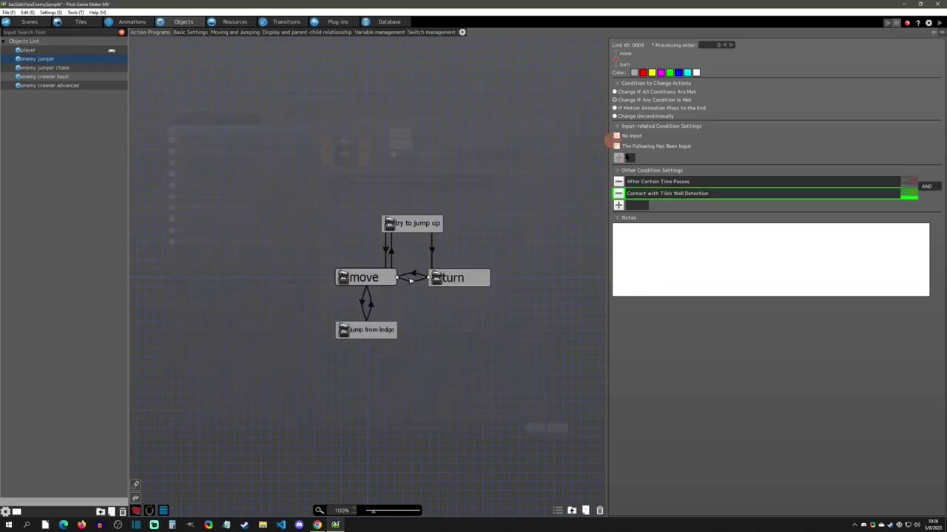
Step: Review the link's 0.01-second After Certain Time Passes condition, then reselect the move-to-turn link
{"action": "left_click", "coordinate": [641, 183]}
{"action": "double_click", "coordinate": [641, 183]}
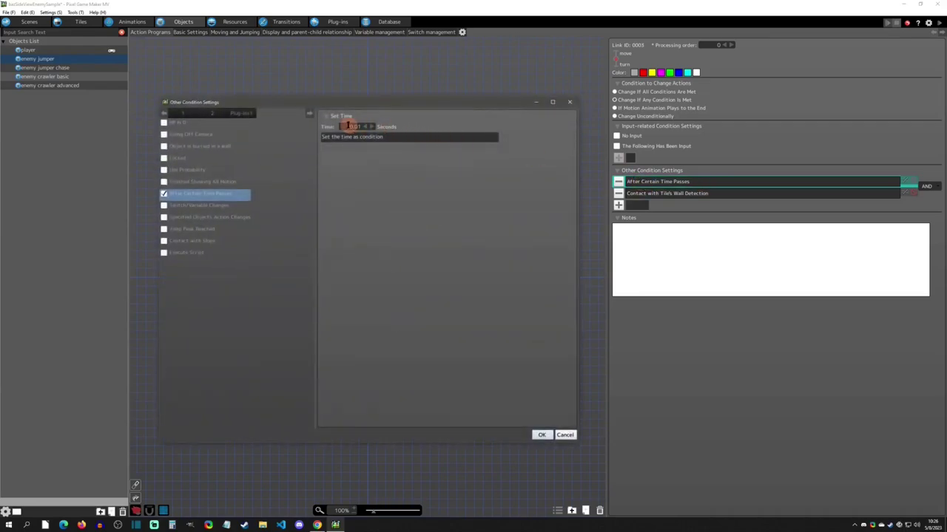
{"action": "left_click", "coordinate": [570, 101]}
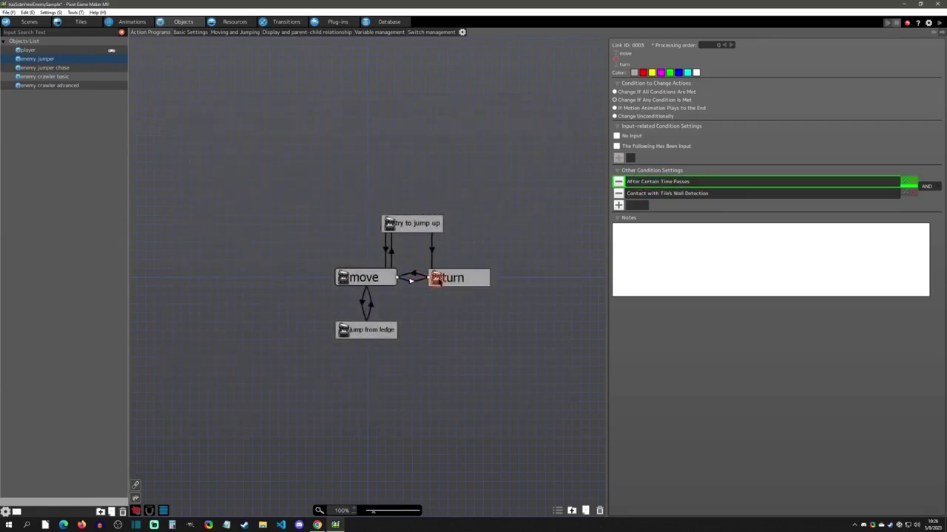
{"action": "left_click", "coordinate": [436, 278]}
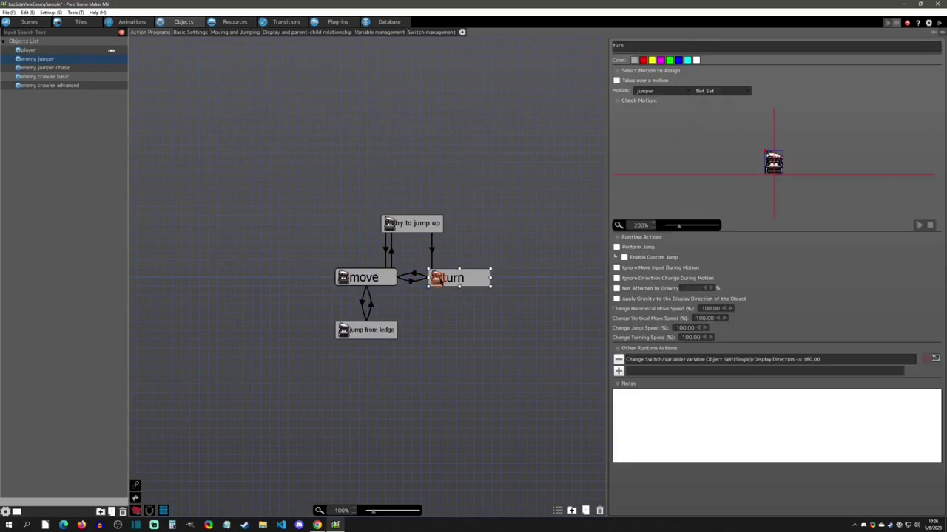
{"action": "left_click", "coordinate": [412, 280]}
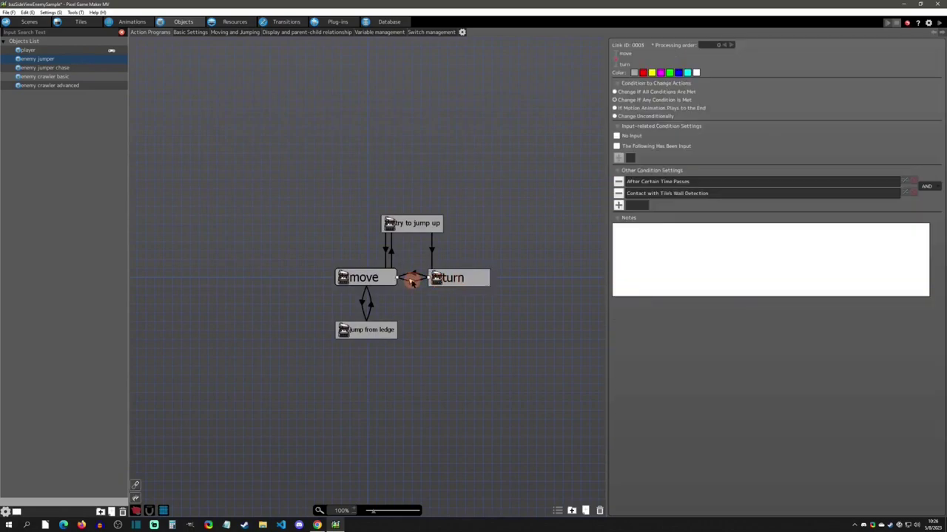
Step: View the turn action's runtime action subtracting 180 from Display Direction, then confirm with OK
{"action": "left_click", "coordinate": [461, 281]}
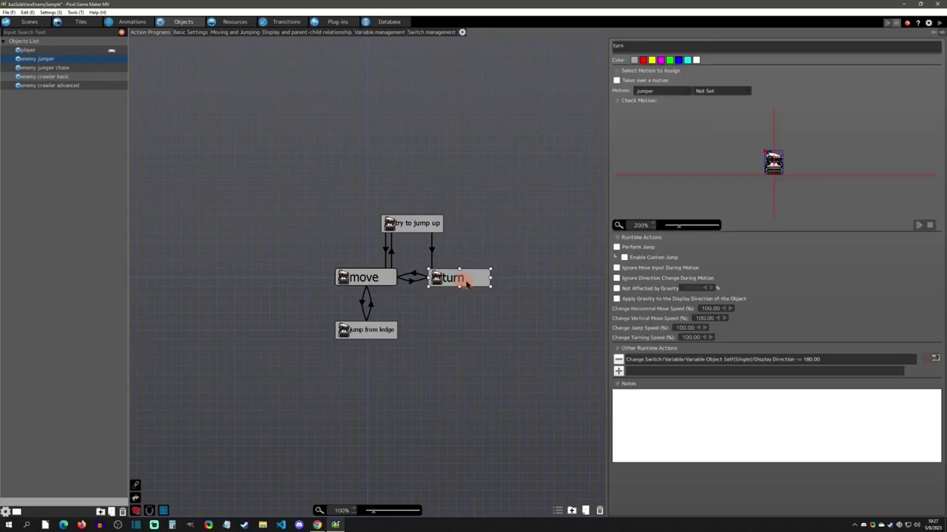
{"action": "double_click", "coordinate": [755, 361]}
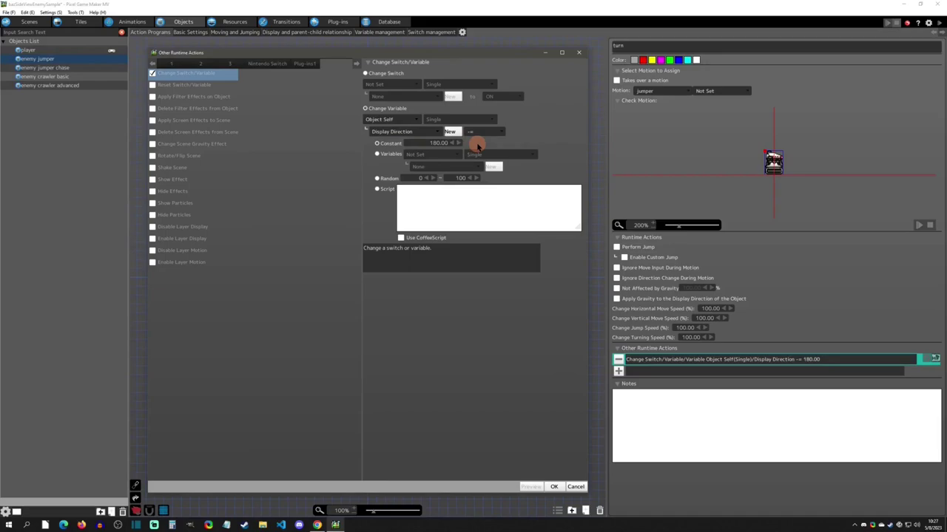
{"action": "left_click", "coordinate": [554, 487]}
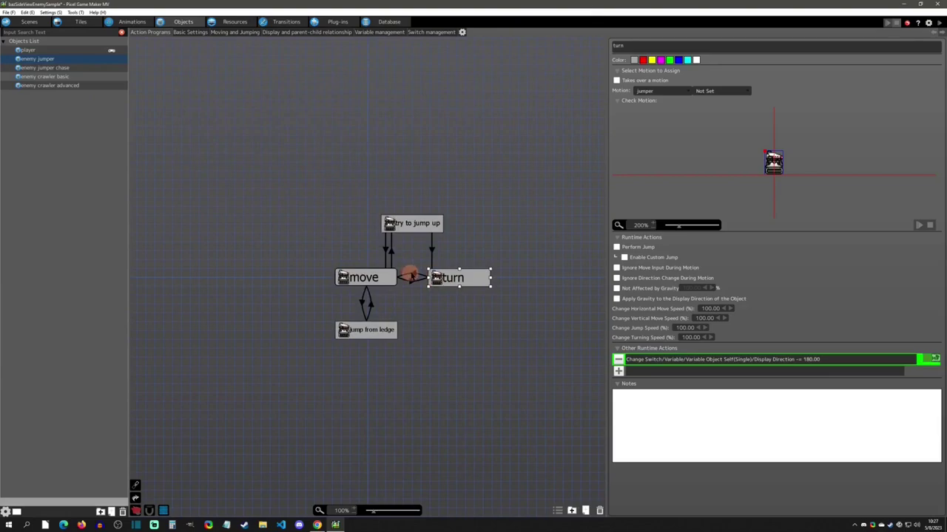